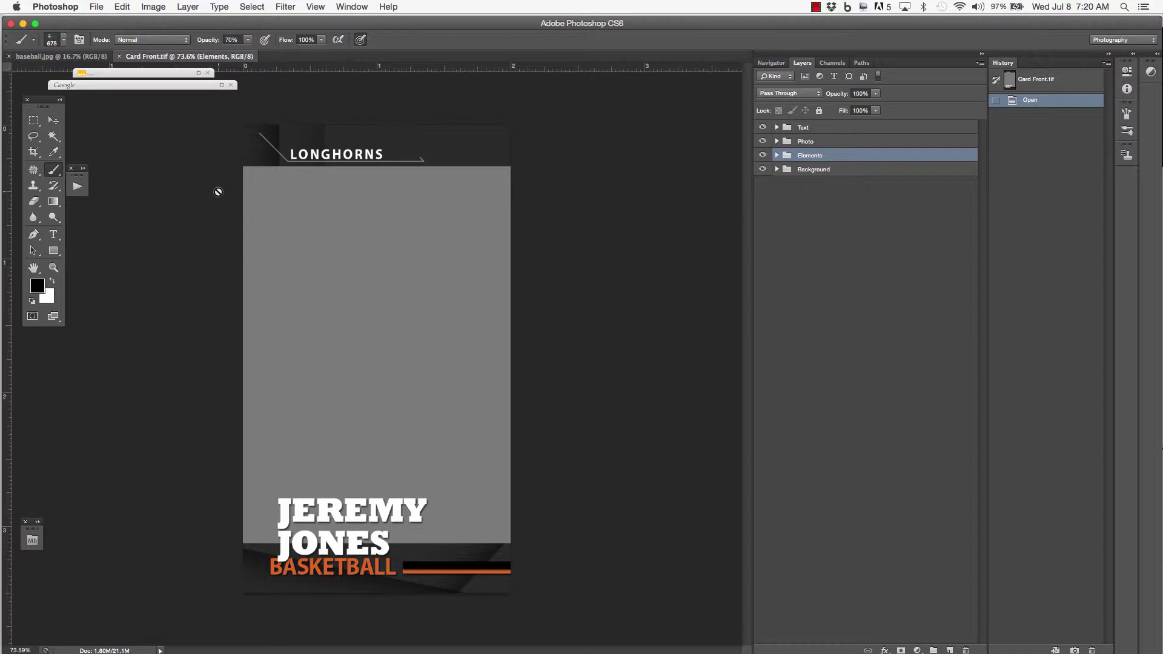
scroll(218, 191, up, 1)
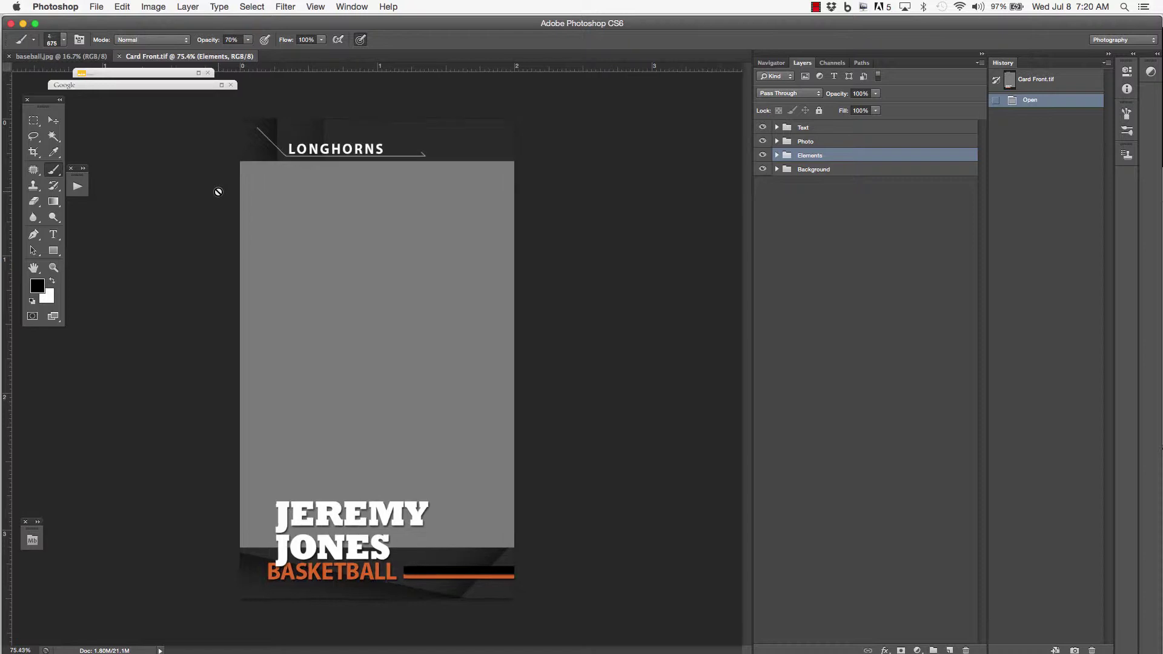
Drag the baseball.jpg photo onto the Card Front template as its own layer
click(61, 57)
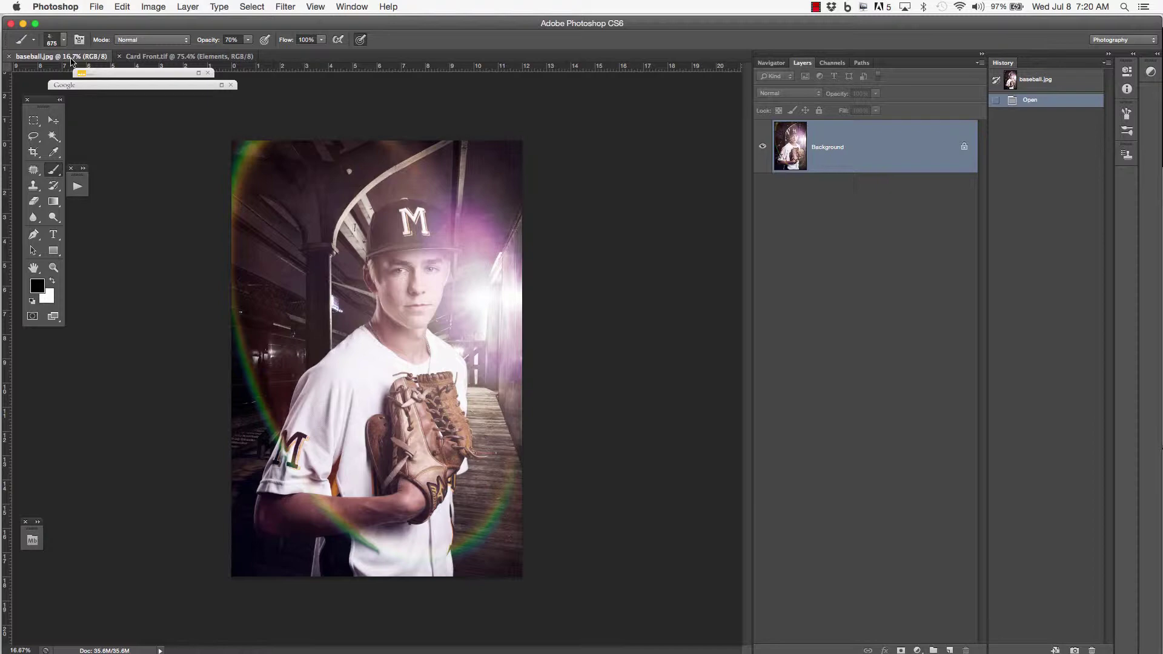
mouse_move(72, 60)
mouse_down()
mouse_move(73, 80)
mouse_move(572, 111)
mouse_move(804, 112)
mouse_up()
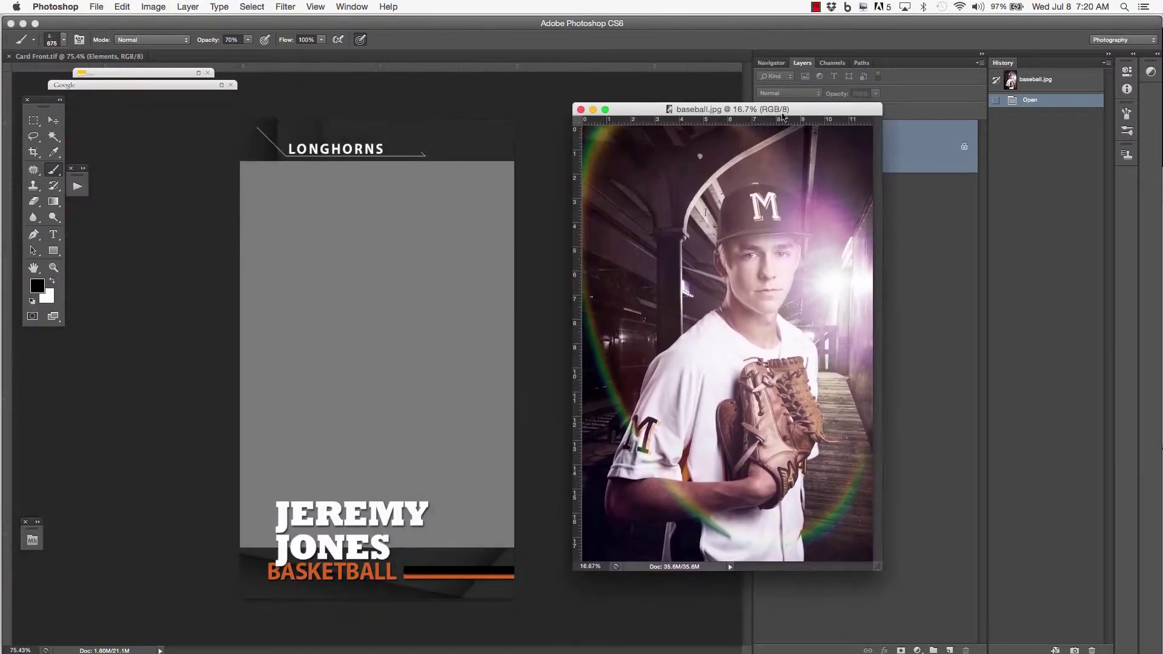
click(53, 119)
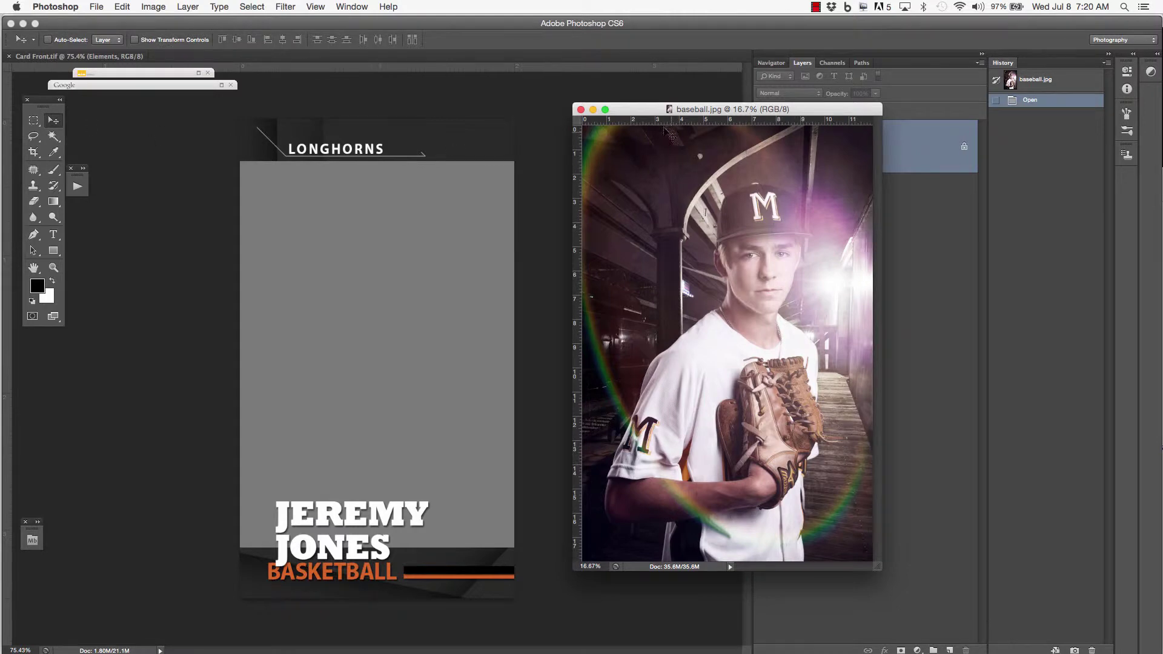
drag(668, 110, 401, 268)
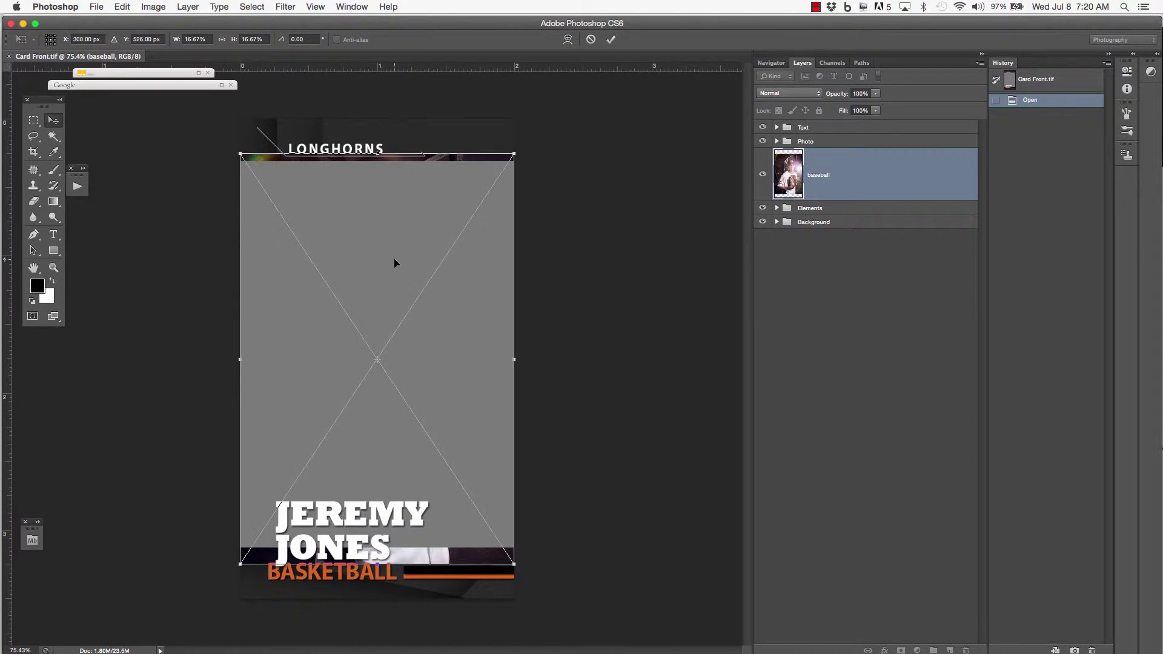
key(Return)
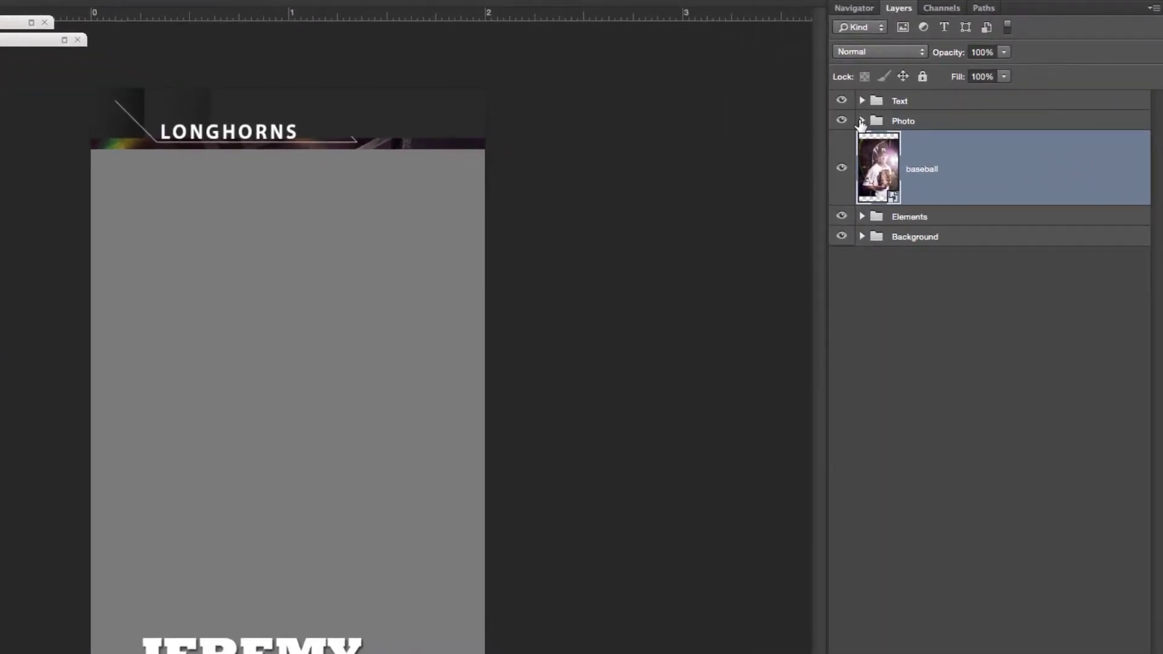
Put the baseball layer between Photo 1 and Rectangle 1, hide Photo 1, and shift the photo left
click(862, 120)
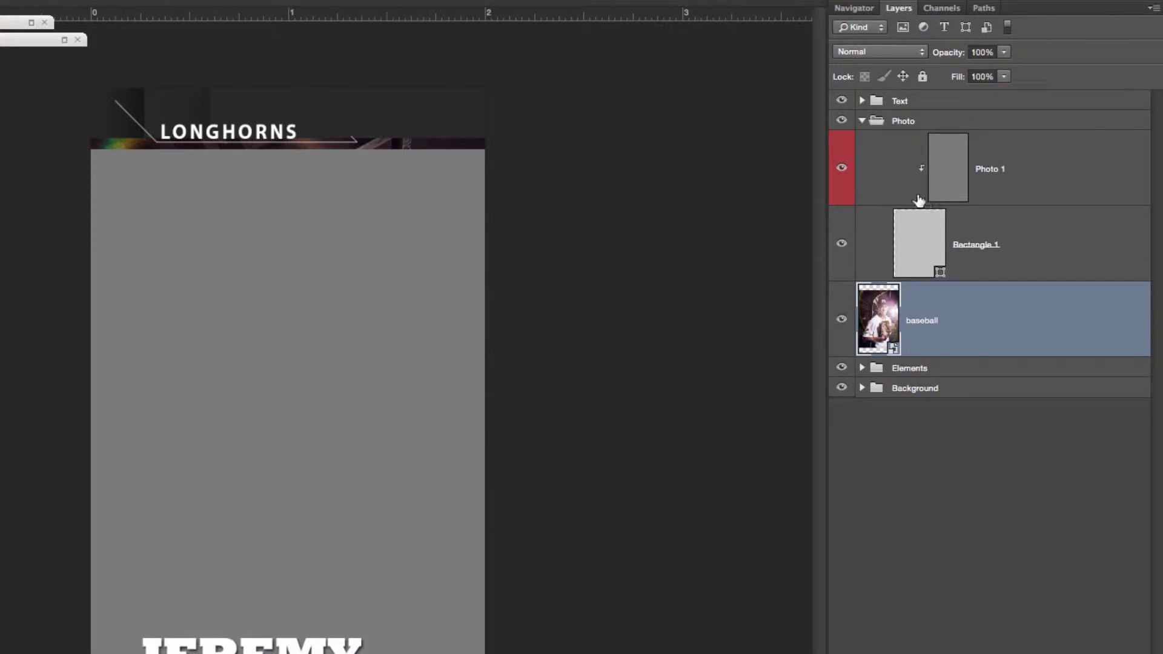
drag(885, 321, 879, 204)
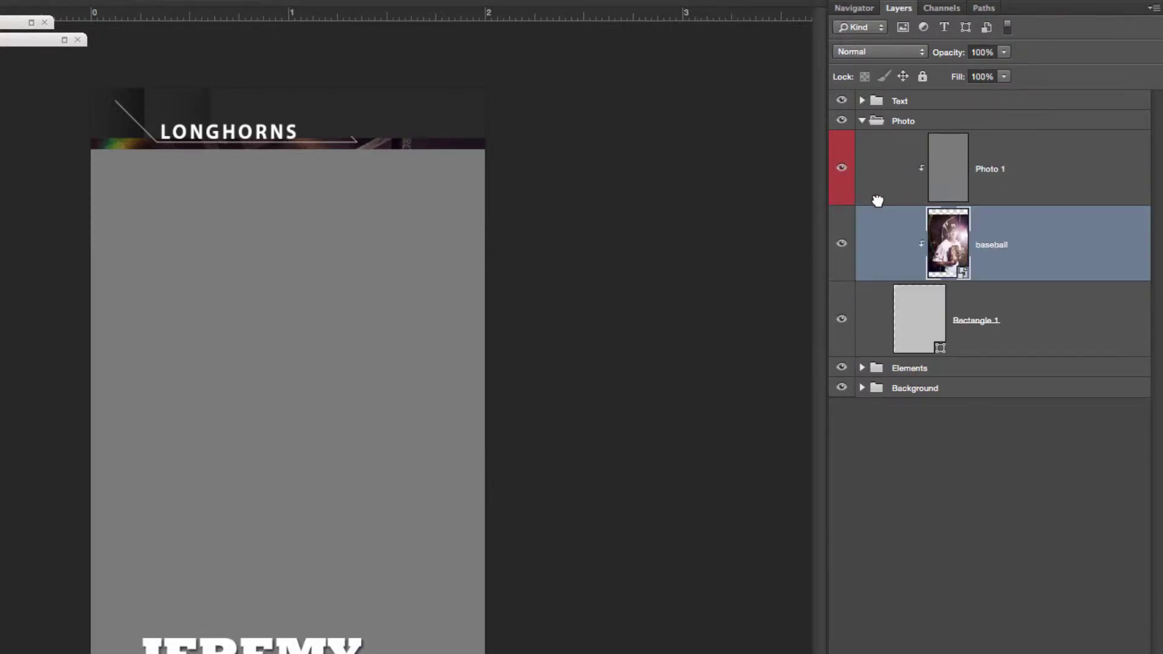
click(841, 168)
mouse_move(310, 409)
mouse_down()
mouse_move(265, 368)
mouse_move(310, 387)
mouse_move(301, 384)
mouse_up()
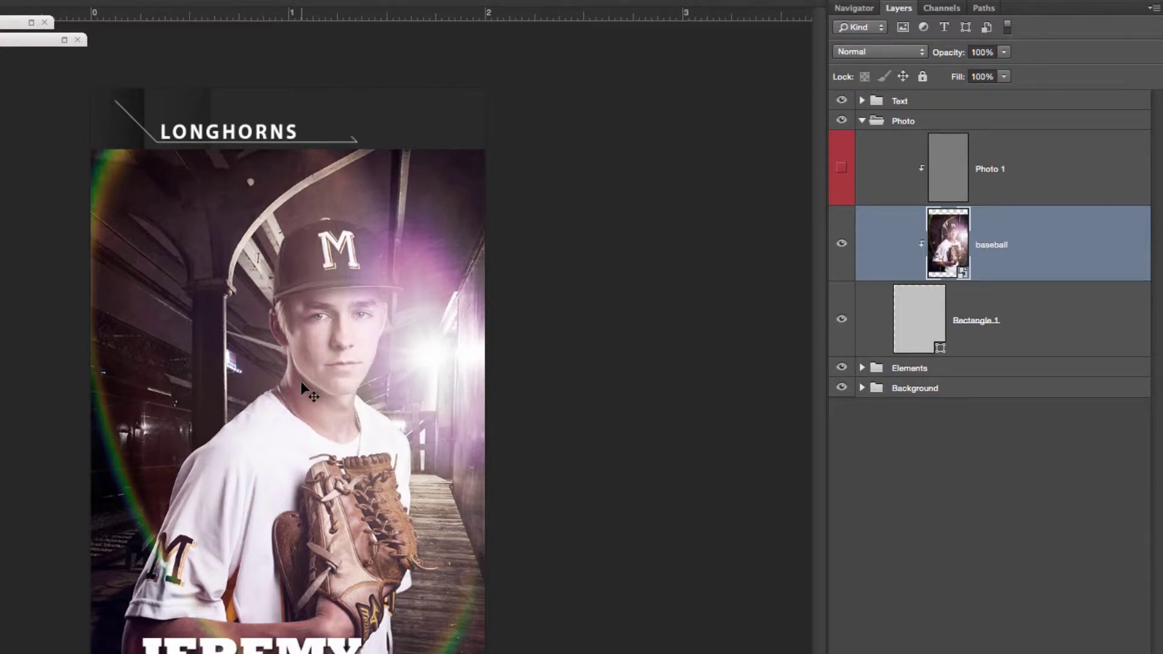
Nudge the player photo slightly upward with Free Transform and commit it
key(ctrl+t)
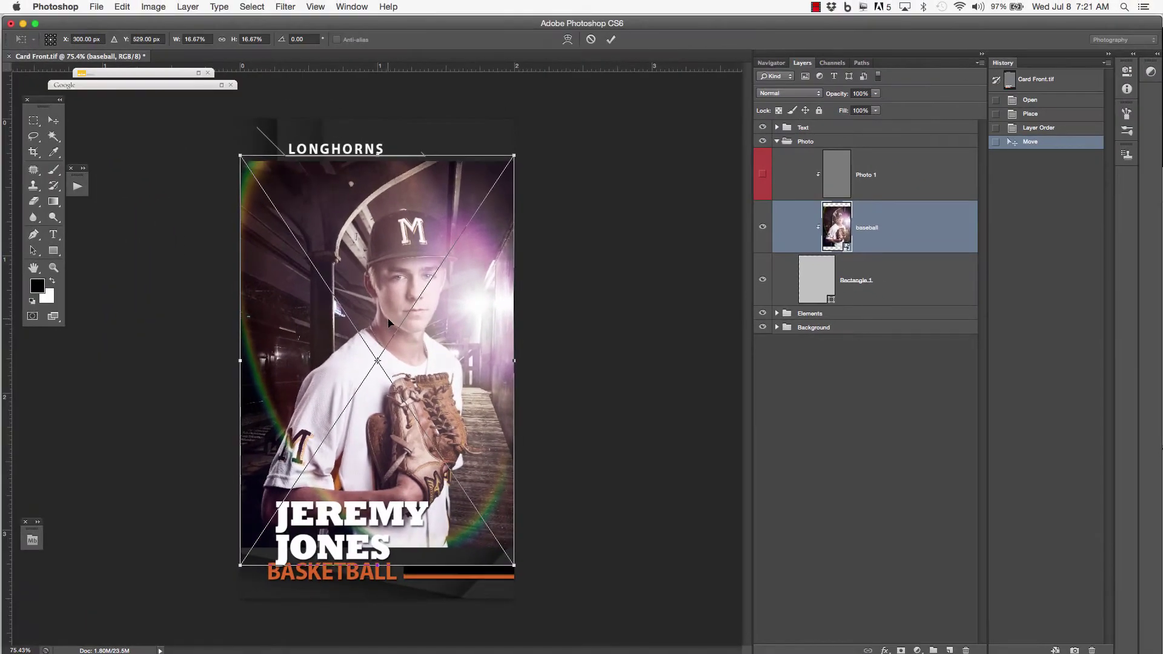
drag(369, 279, 371, 266)
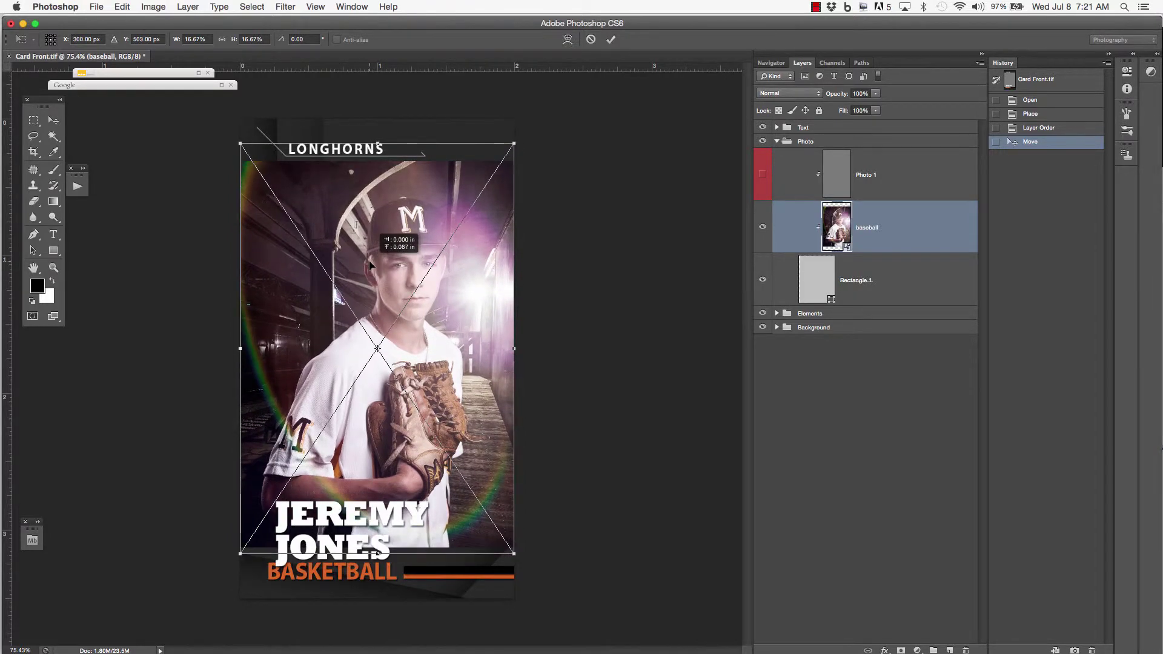
key(Return)
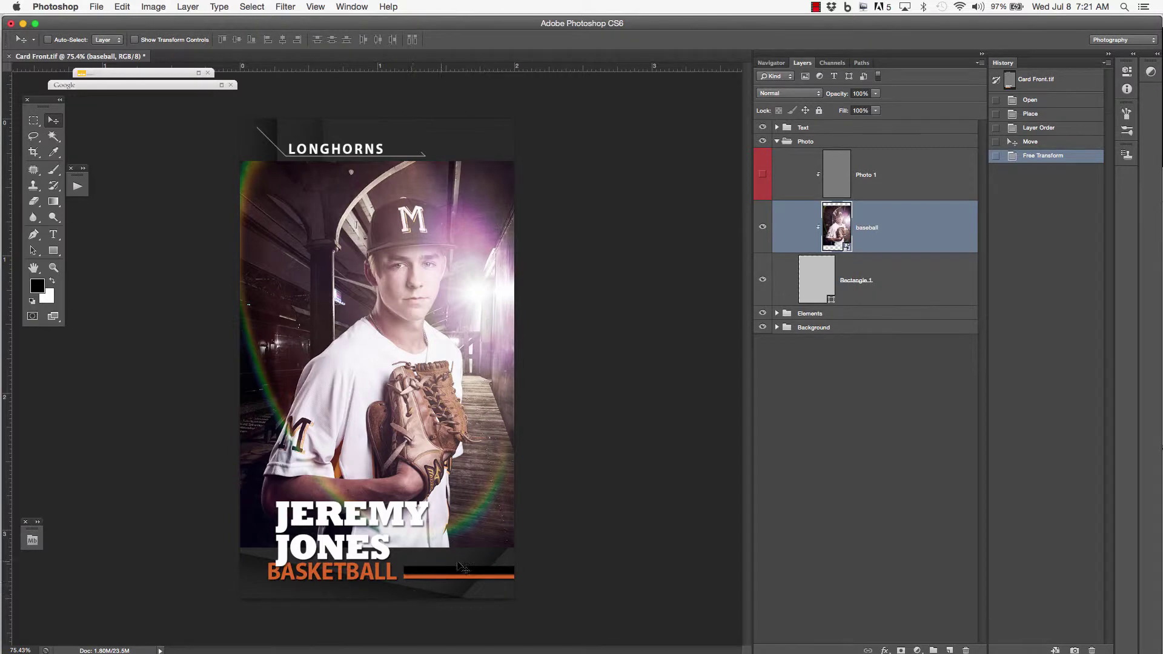
Replace the orange BASKETBALL text in the Text group with 'Baseball'
click(778, 127)
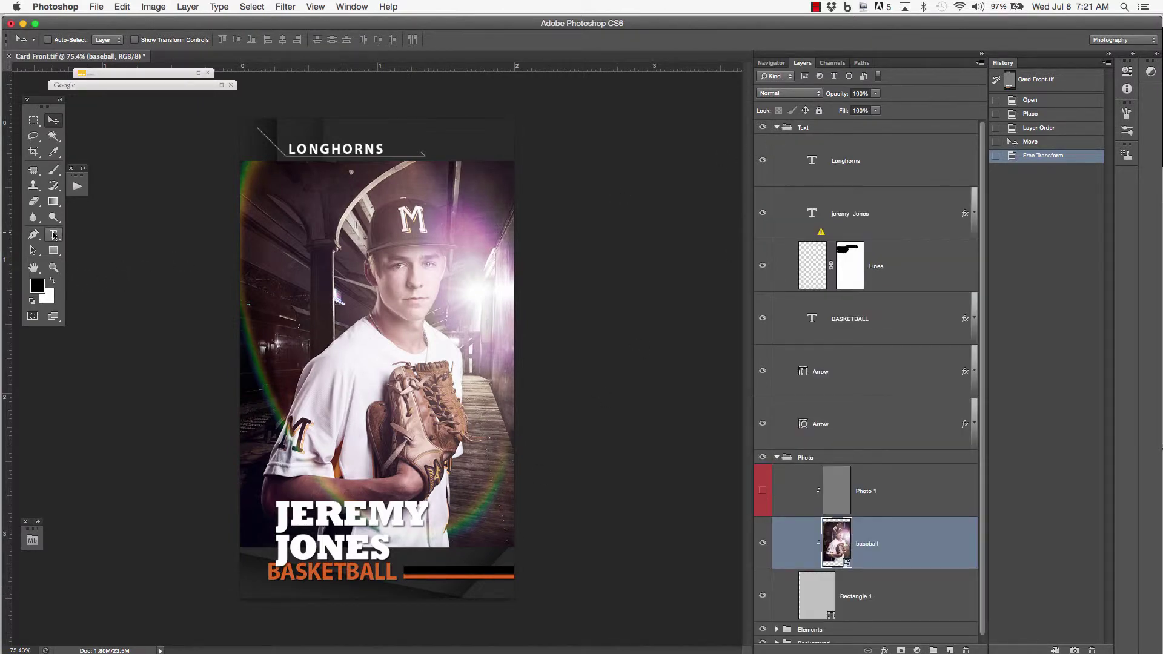
click(54, 235)
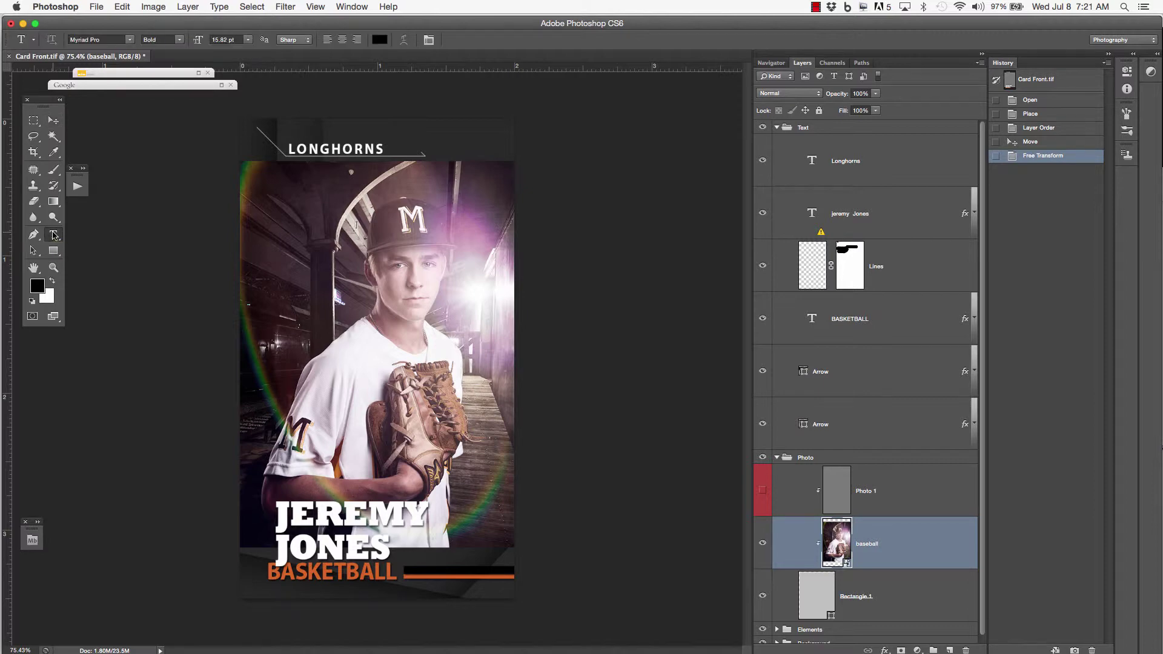
click(347, 572)
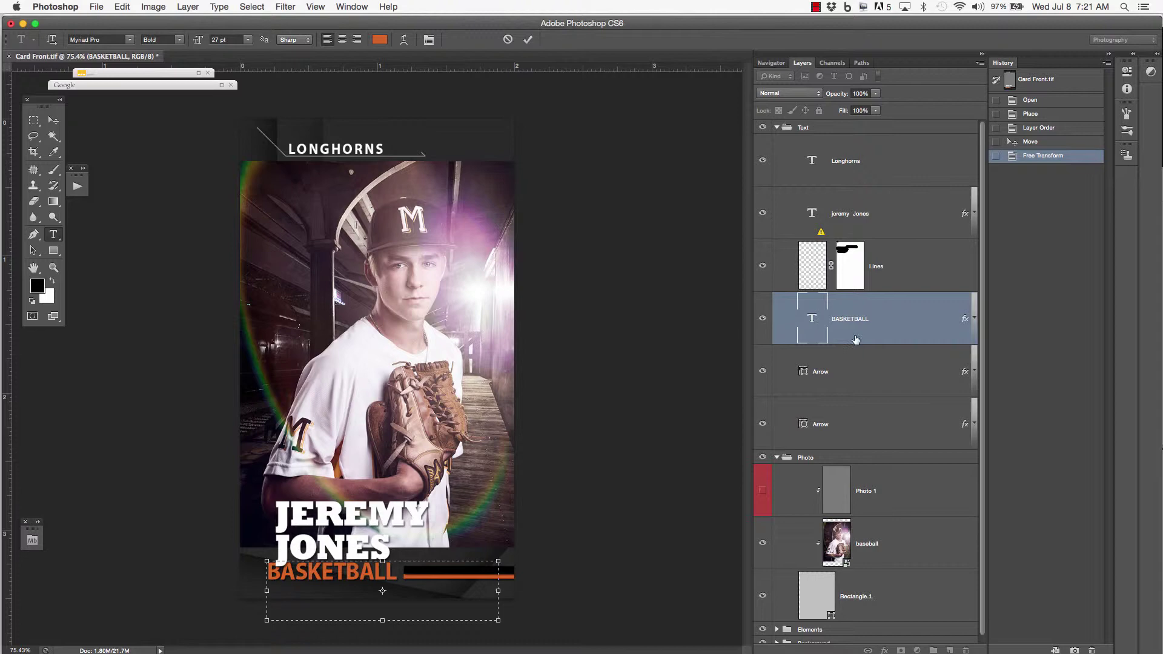
drag(398, 572, 254, 566)
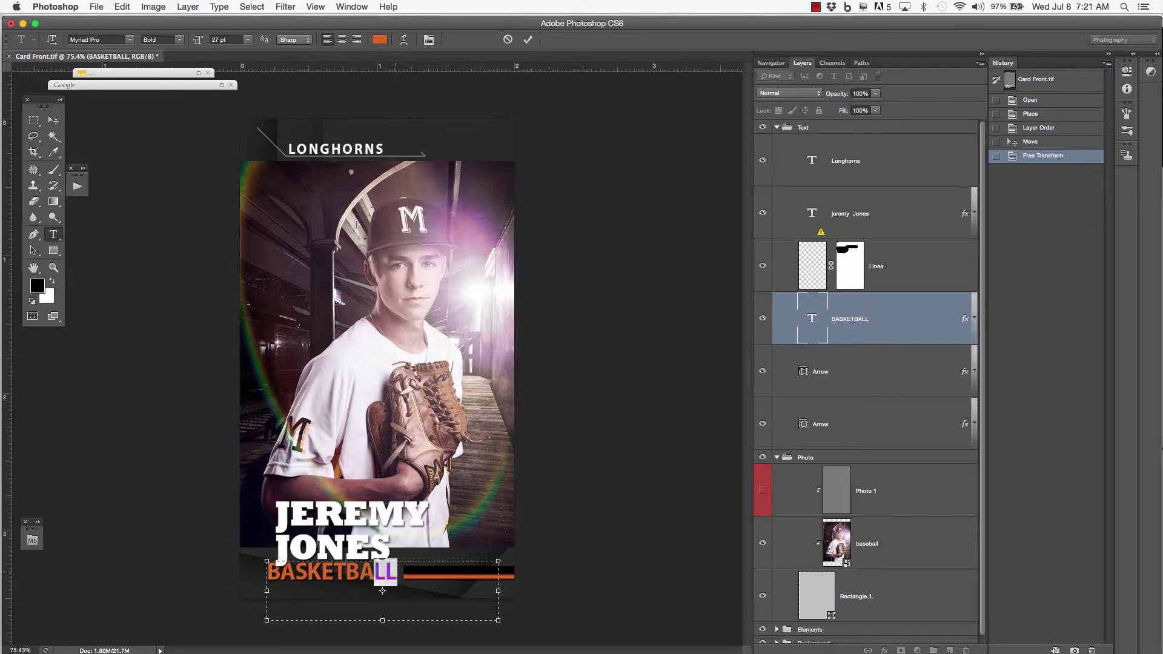
text(Baseball)
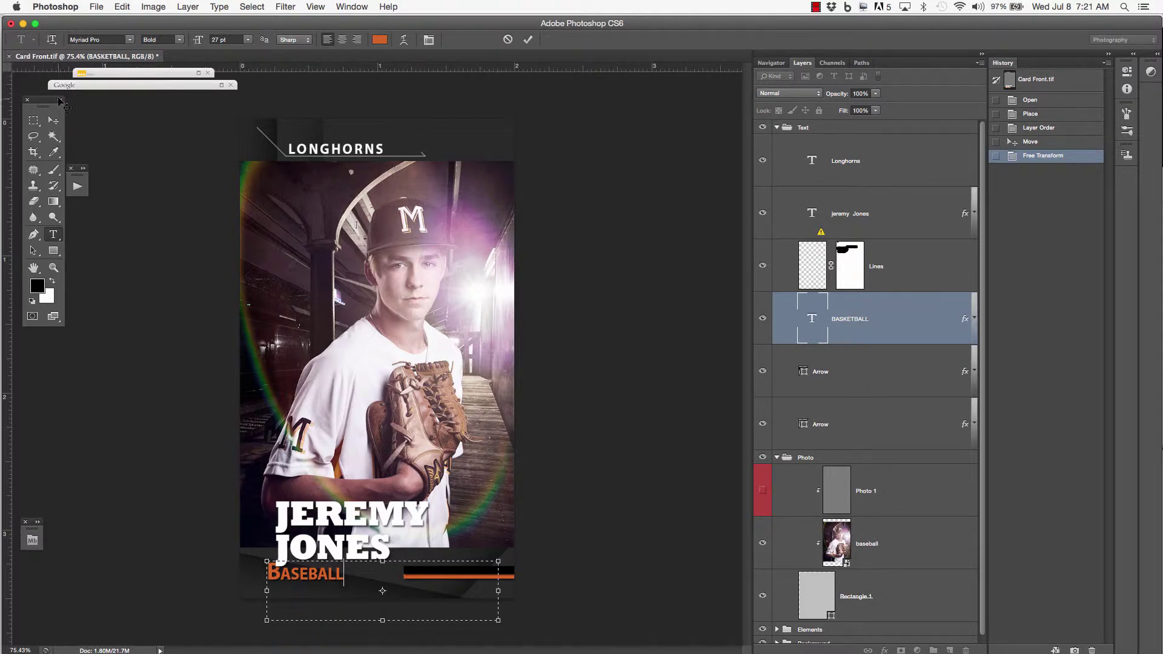
click(53, 122)
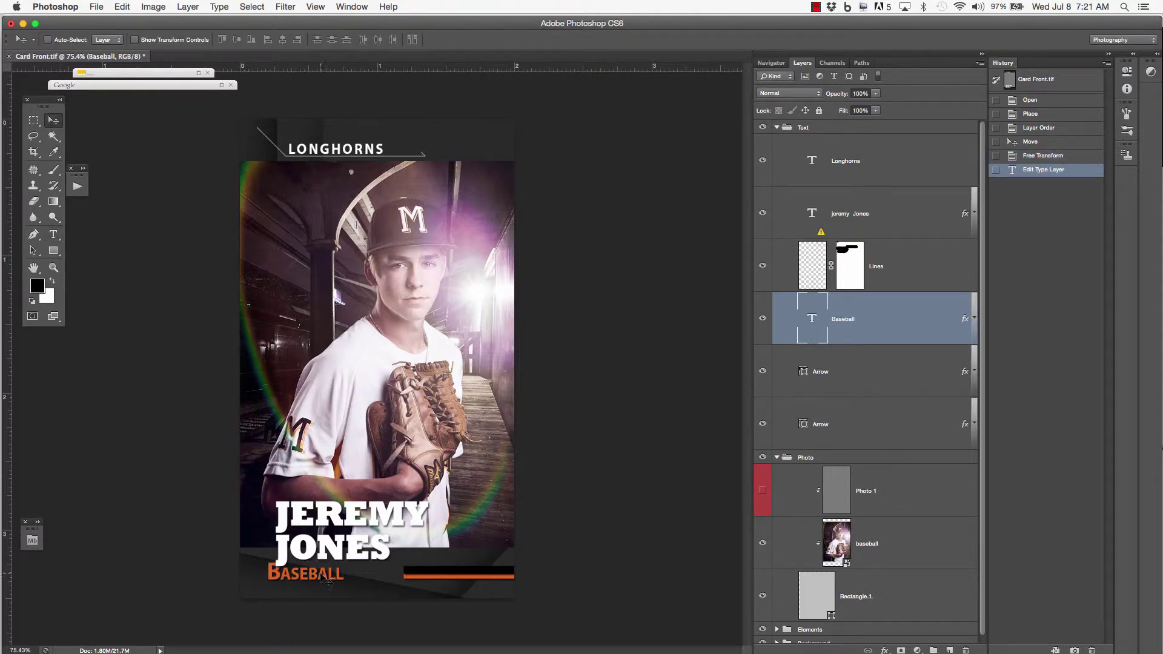
Move and enlarge the Baseball text so it sits under the JONES name
drag(327, 580, 377, 574)
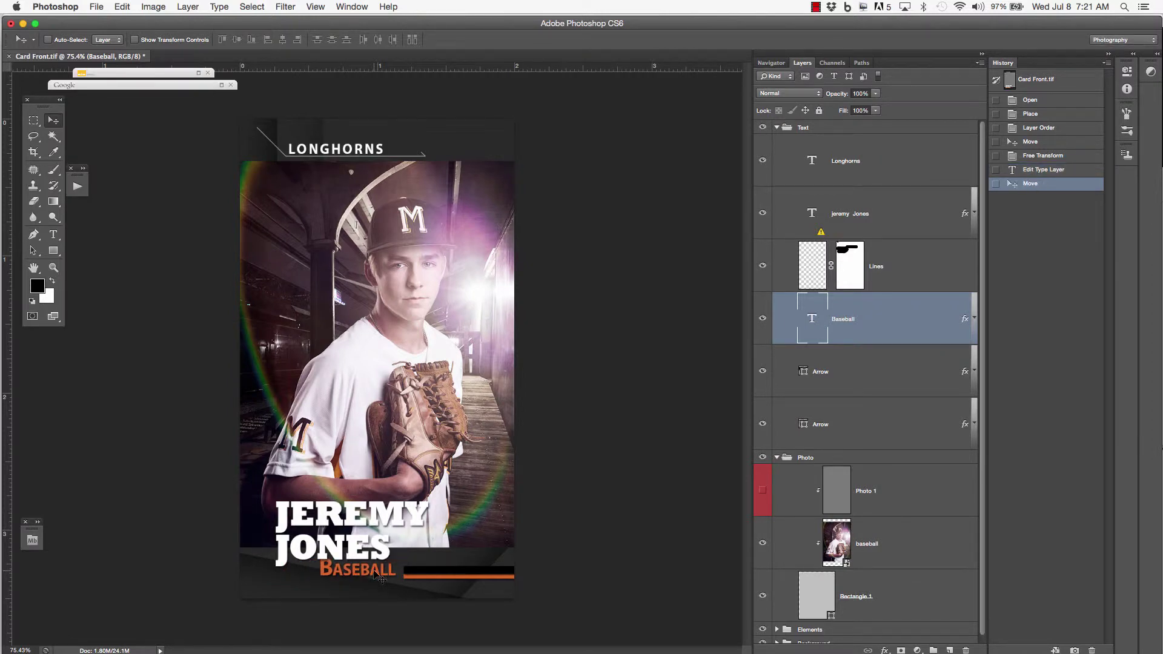
key(super+t)
mouse_move(318, 616)
mouse_down()
mouse_move(261, 630)
mouse_move(314, 601)
mouse_up()
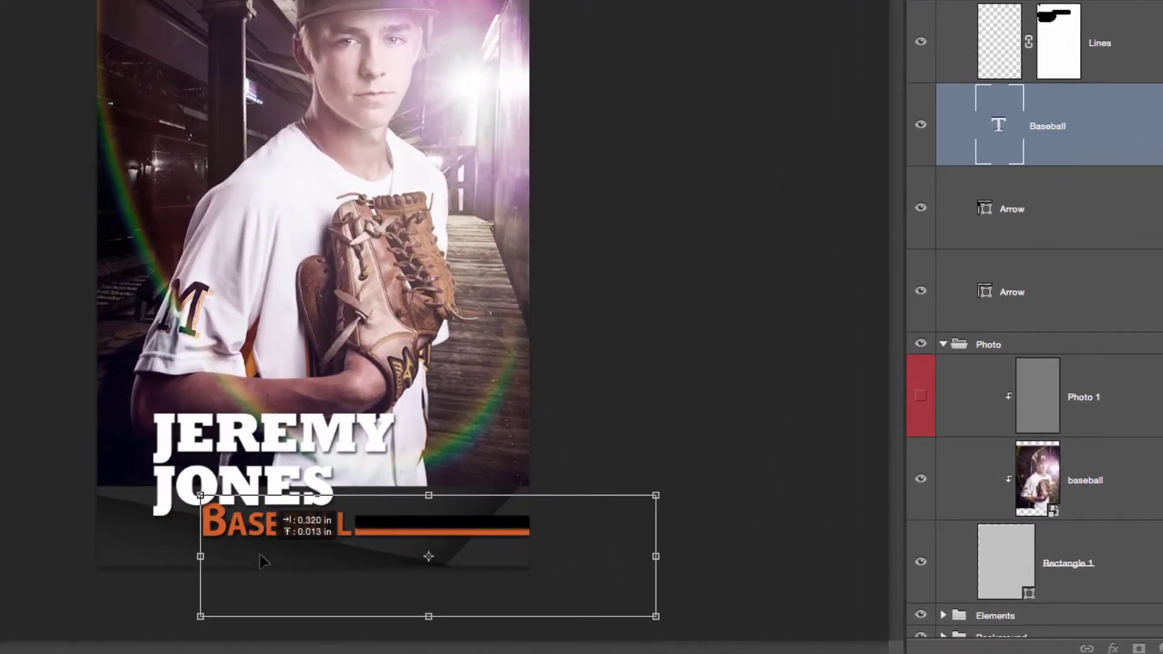
drag(263, 563, 262, 561)
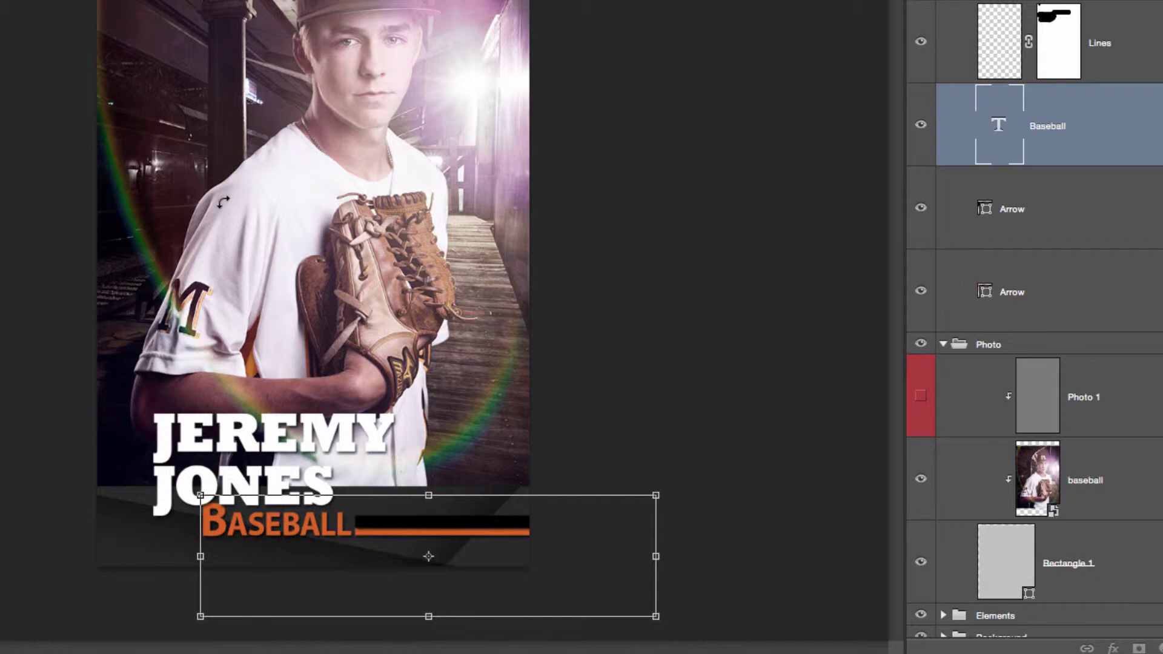
key(Return)
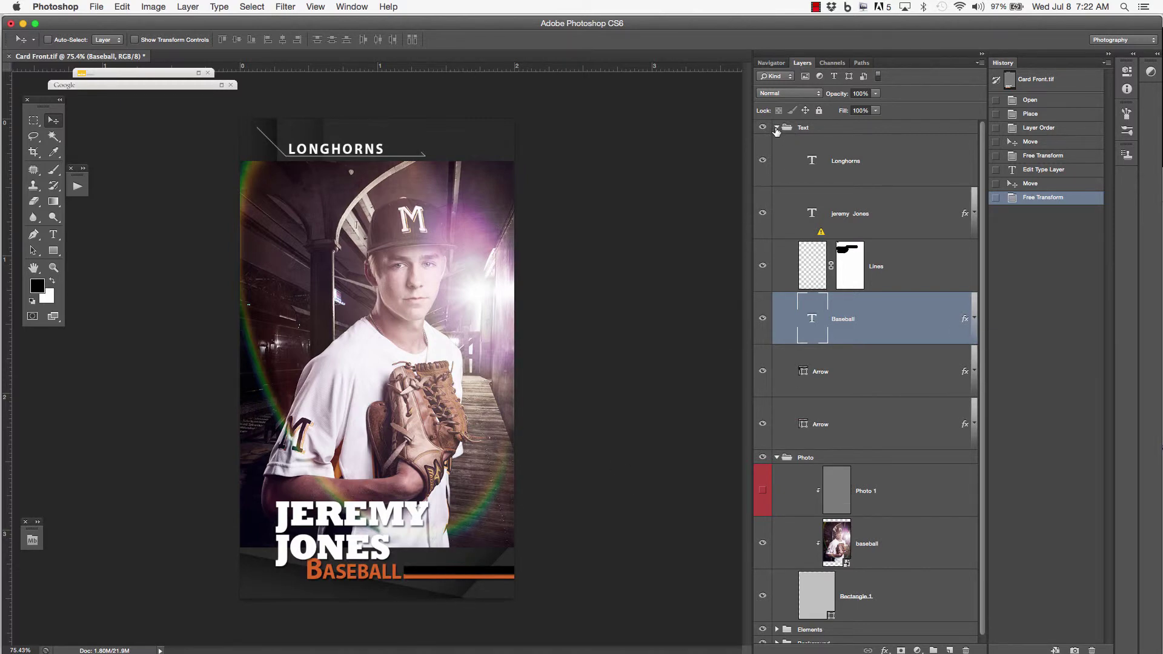
Identify the lower Arrow stripe layer and open its fill colour picker
click(762, 424)
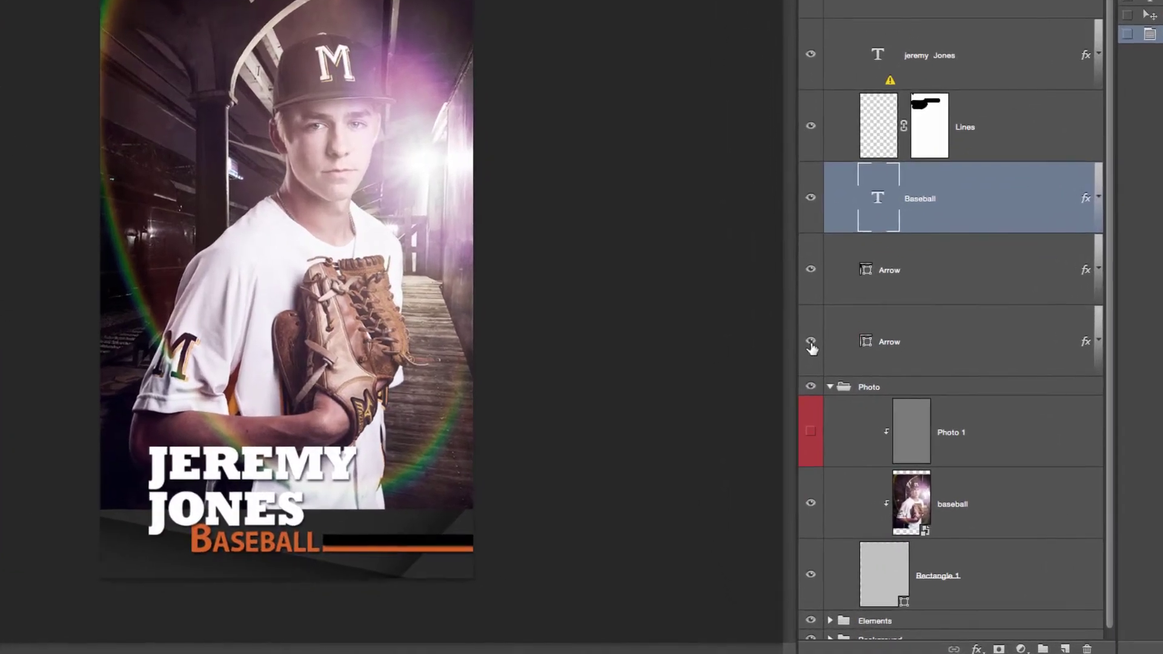
click(762, 424)
click(812, 343)
double_click(868, 343)
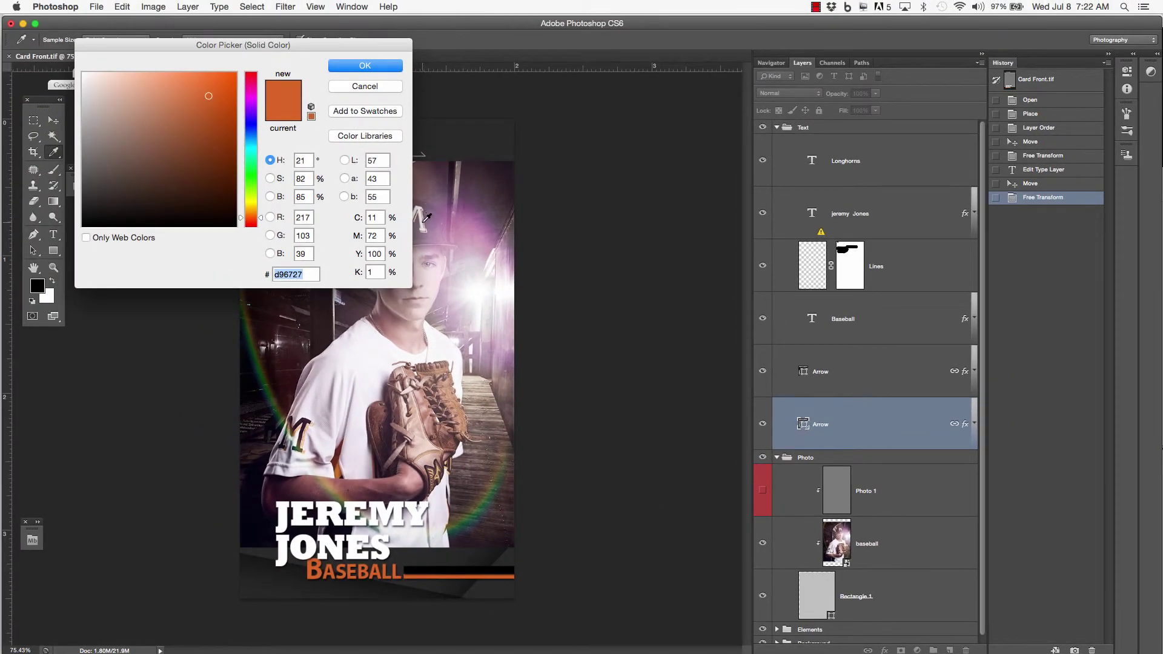
scroll(309, 410, up, 2)
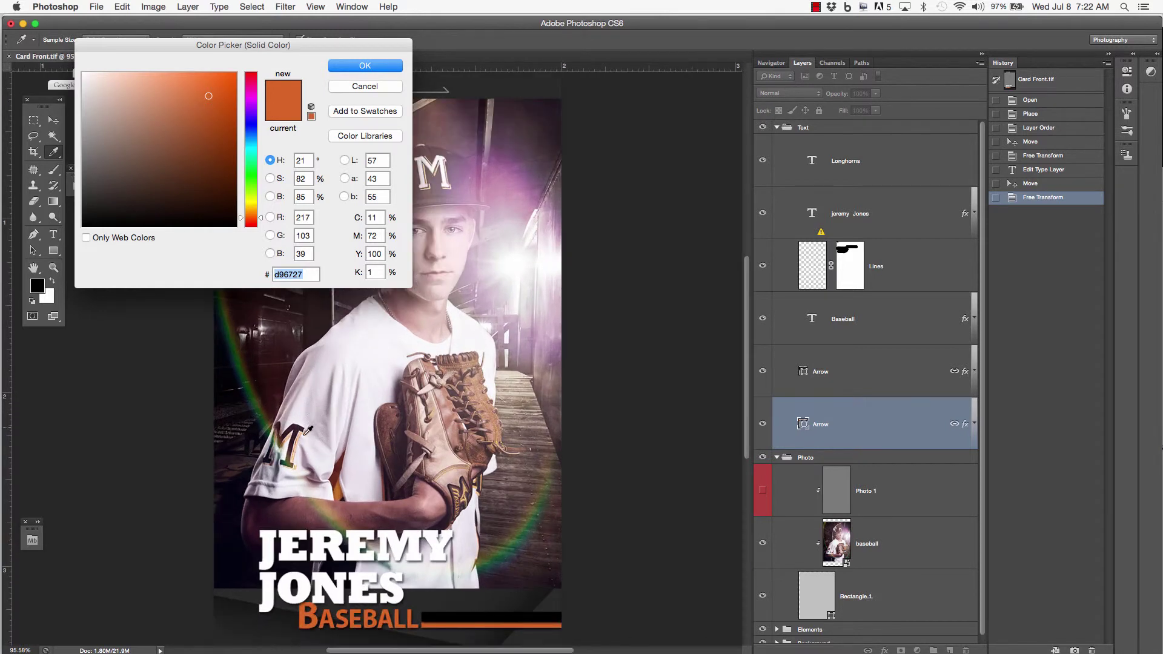
scroll(436, 323, up, 2)
scroll(437, 273, up, 2)
scroll(455, 227, up, 2)
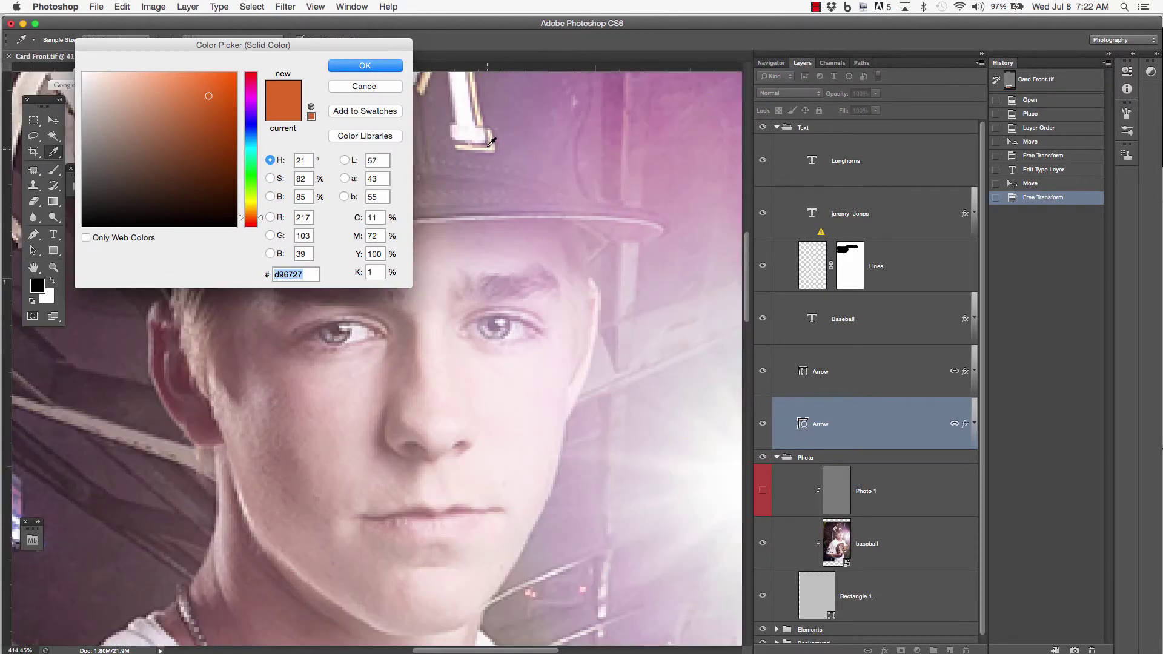
Choose yellow-gold e2b661 by sampling the glove's tan and adjusting saturation and hue
click(252, 87)
drag(123, 86, 143, 98)
scroll(496, 391, down, 6)
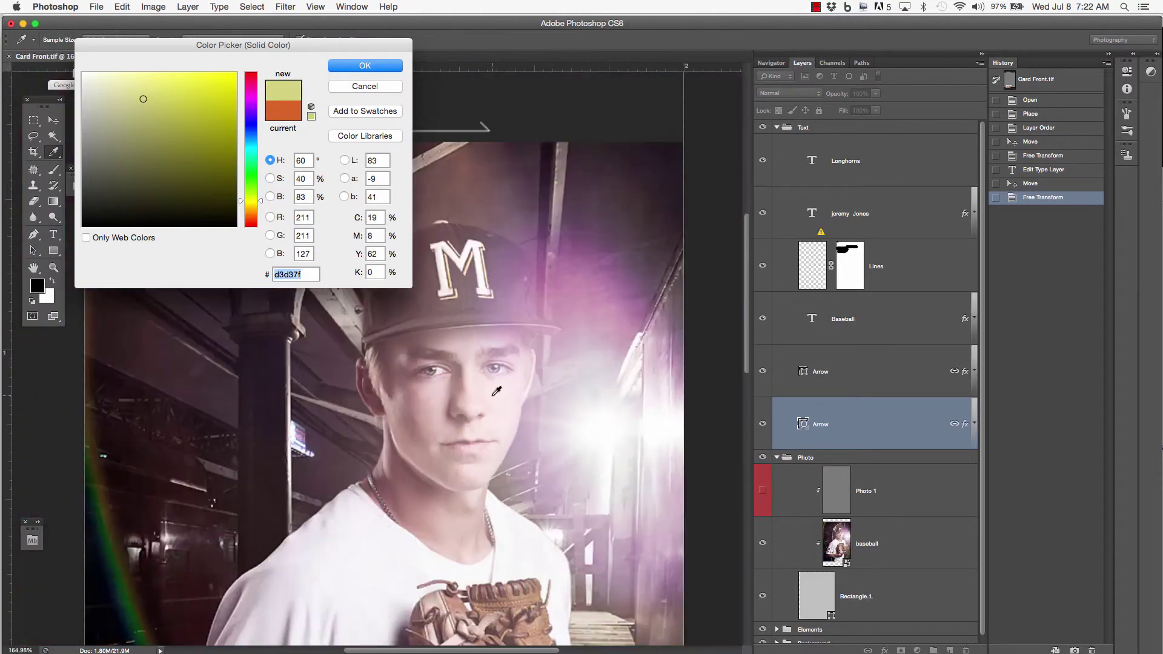
scroll(496, 391, down, 3)
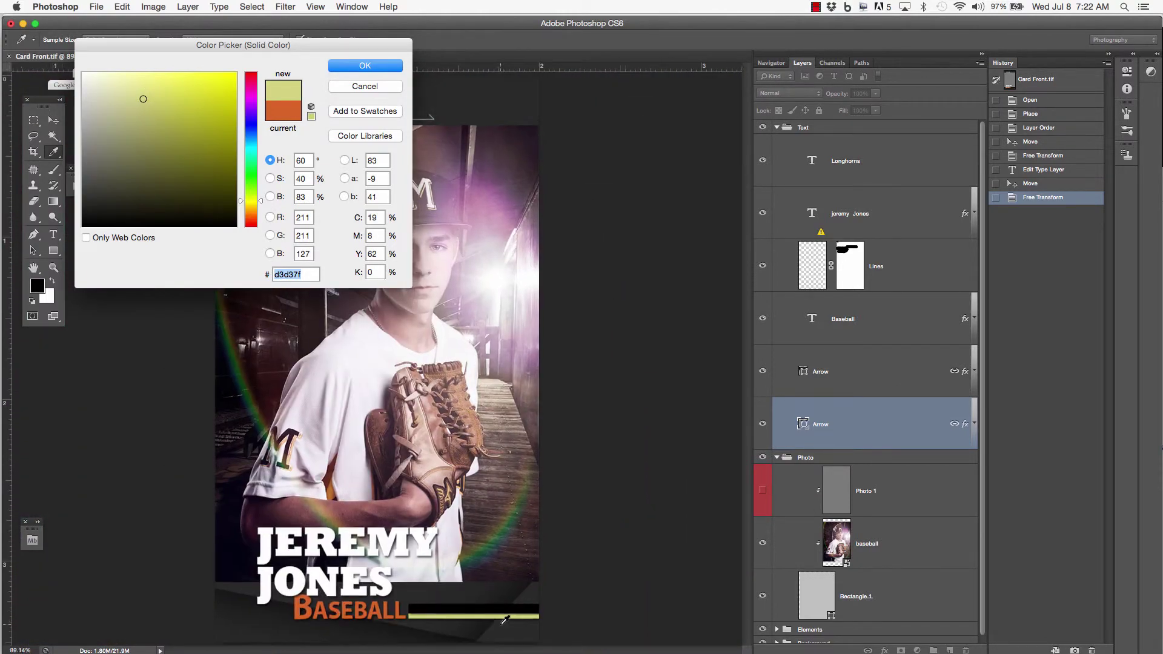
scroll(503, 604, up, 4)
scroll(503, 623, up, 2)
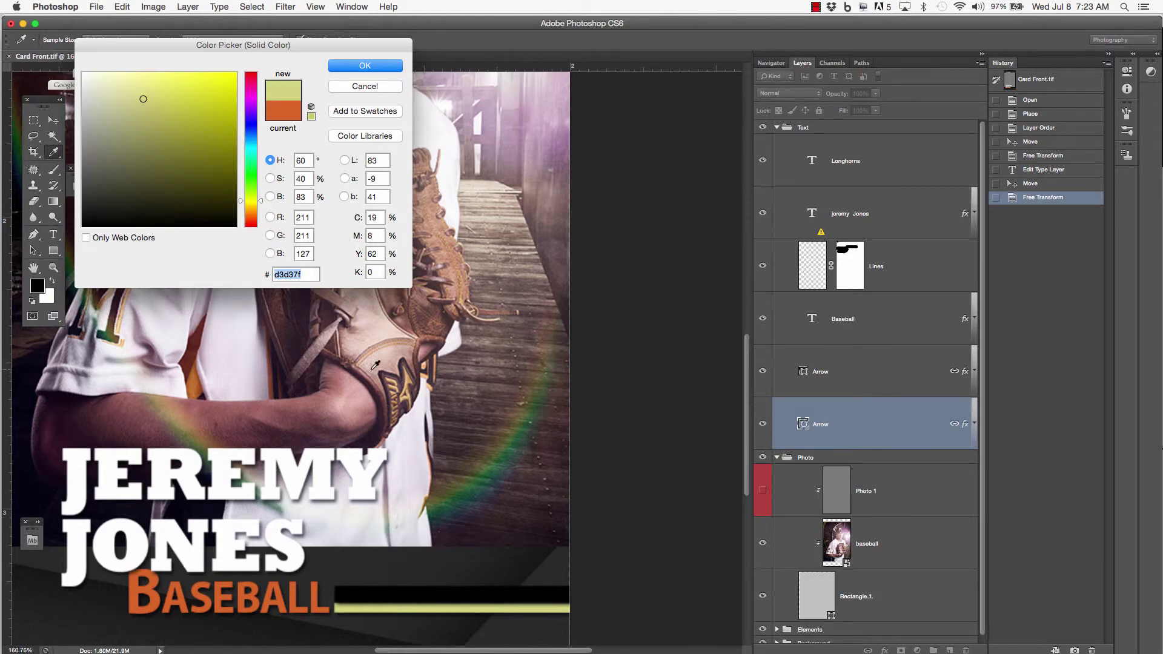
click(379, 349)
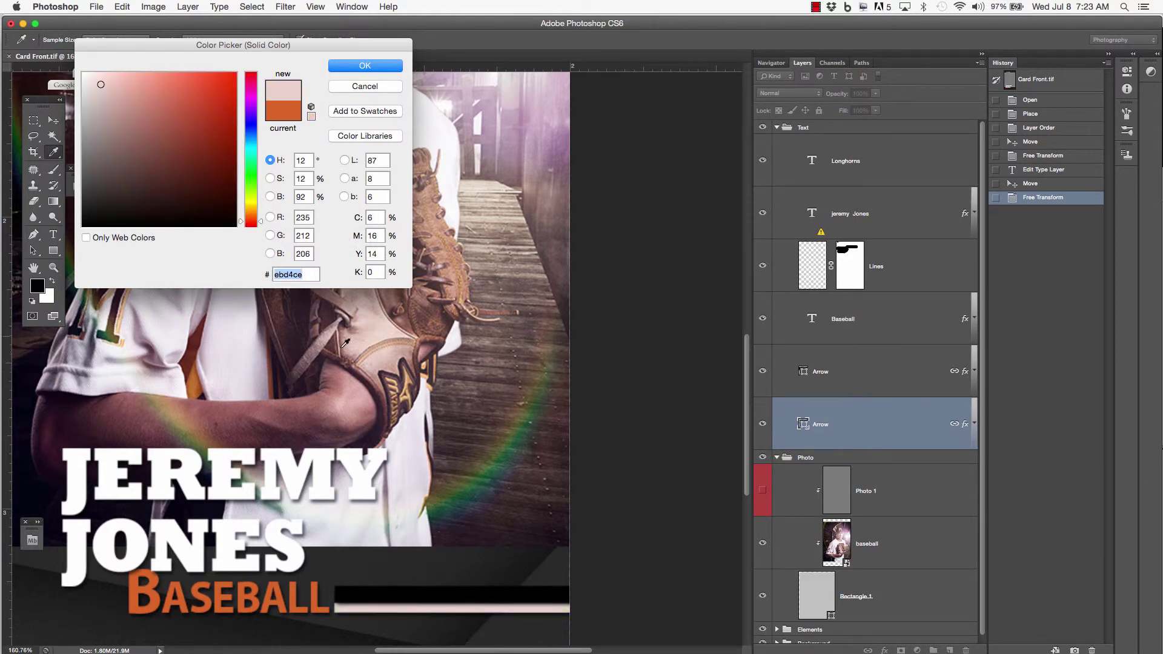
drag(325, 343, 347, 320)
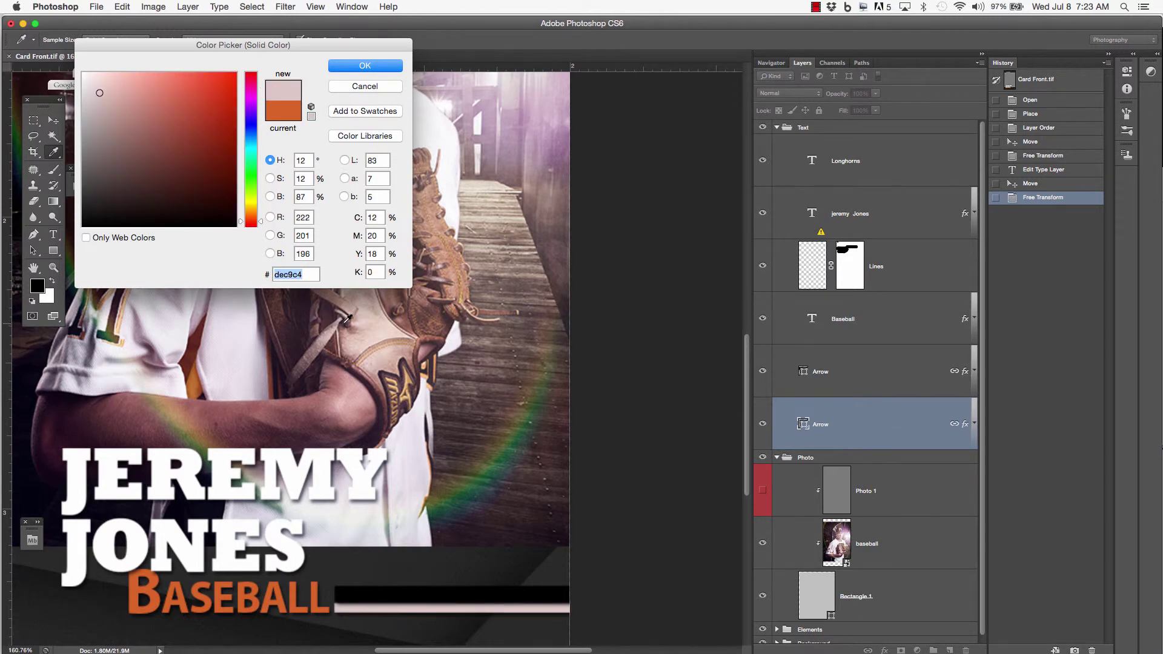
click(411, 380)
click(154, 100)
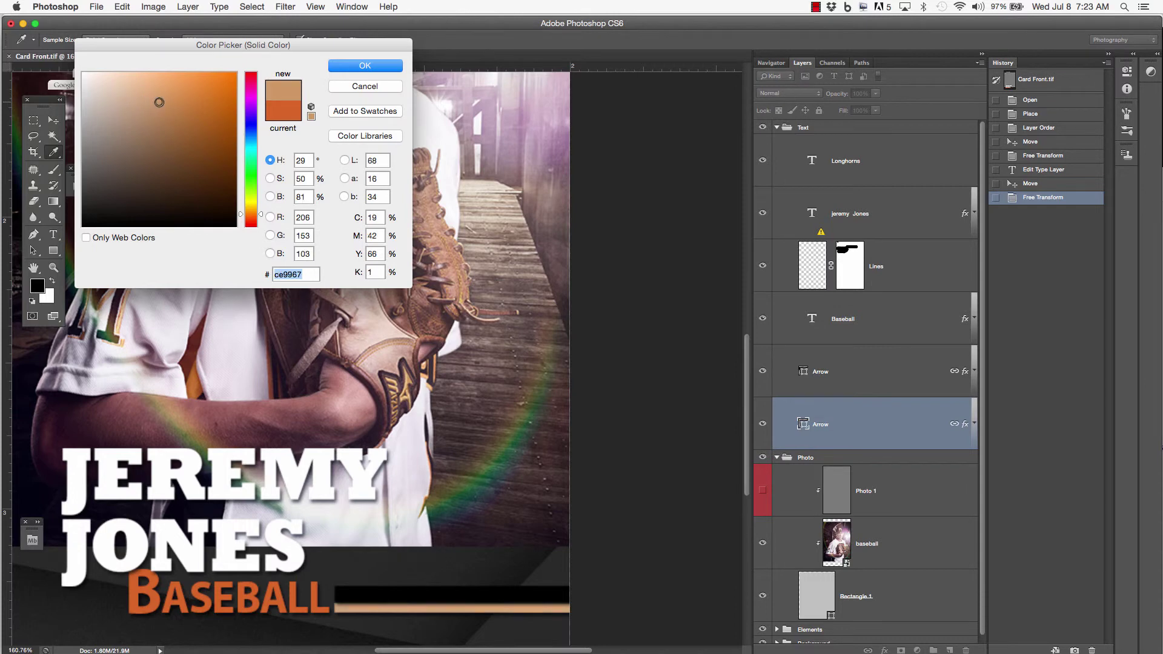
drag(155, 100, 170, 89)
drag(262, 218, 263, 213)
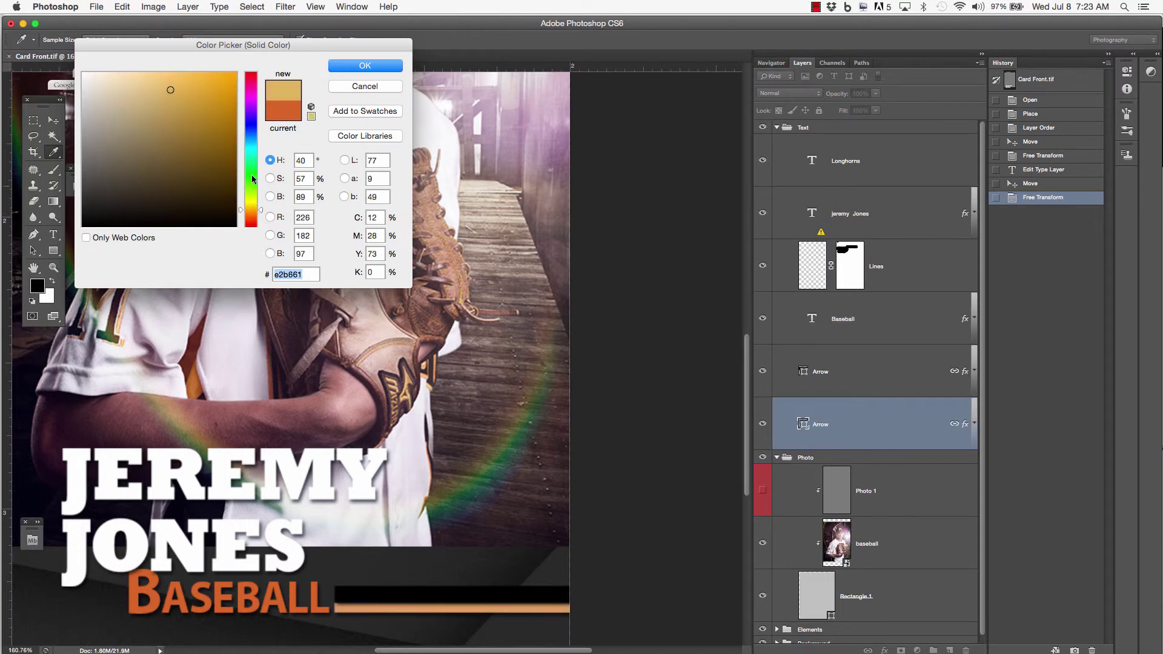
Confirm the yellow-gold e2b661 fill for the stripe beside BASEBALL
click(363, 65)
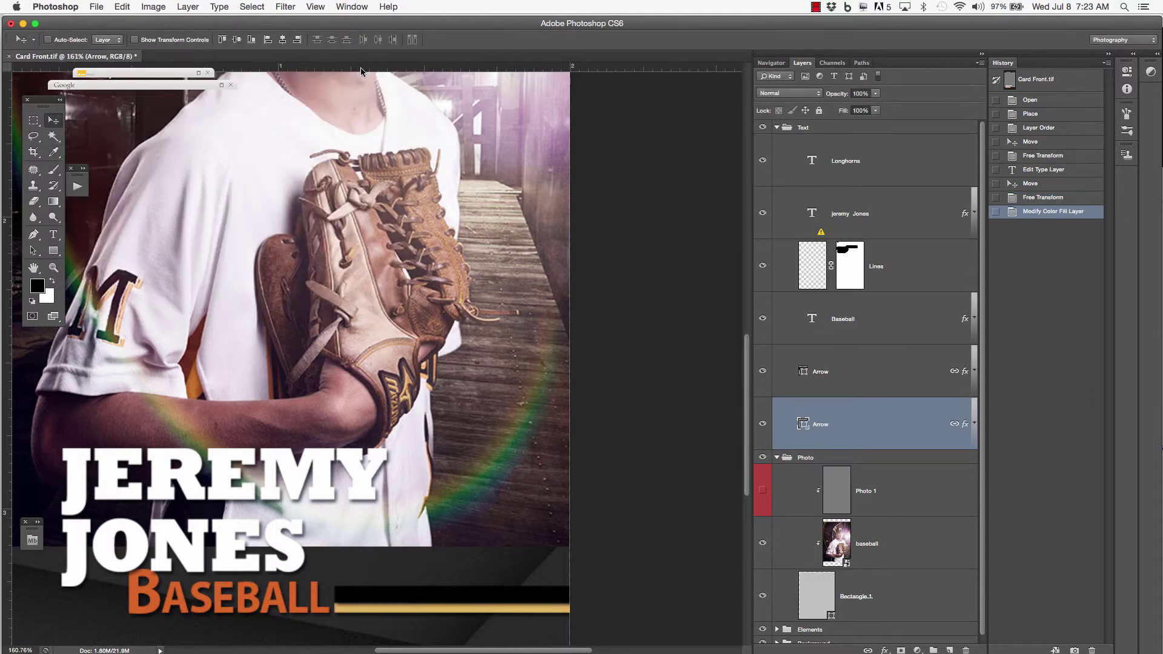
scroll(350, 222, down, 6)
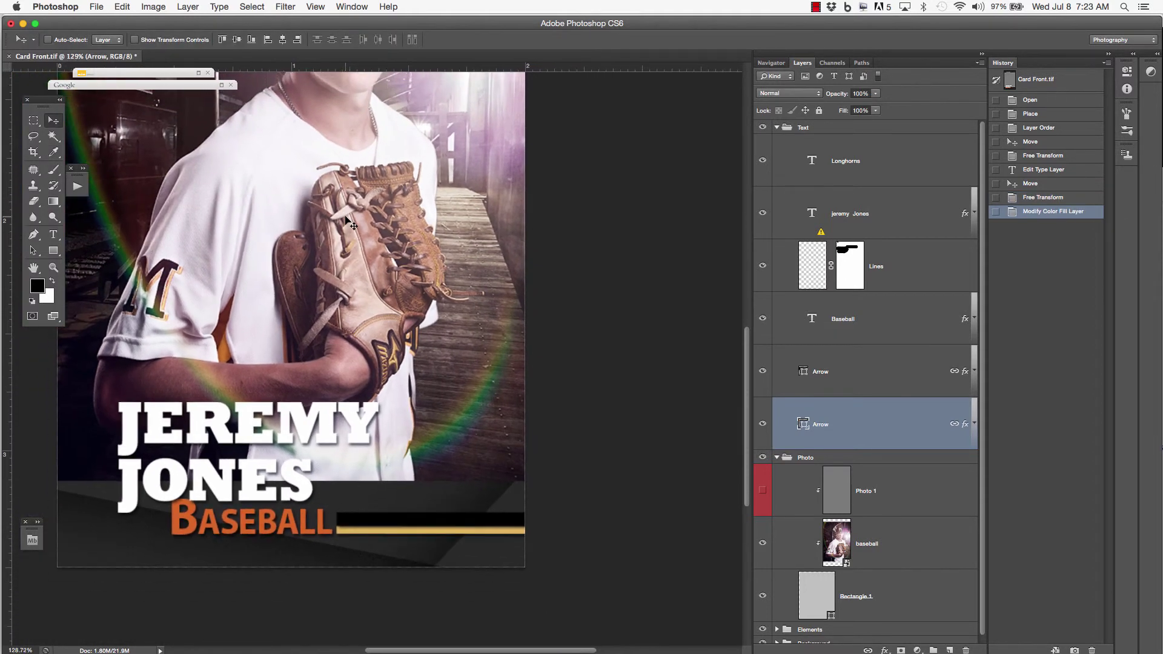
scroll(350, 222, down, 2)
scroll(421, 186, down, 2)
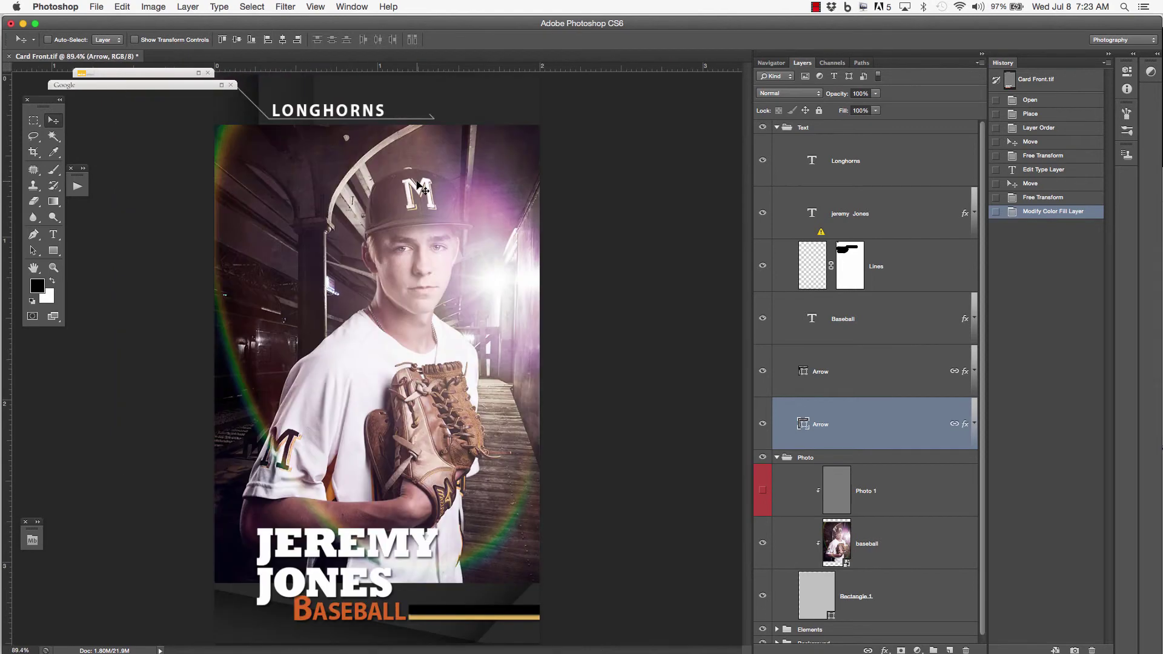
scroll(421, 187, down, 2)
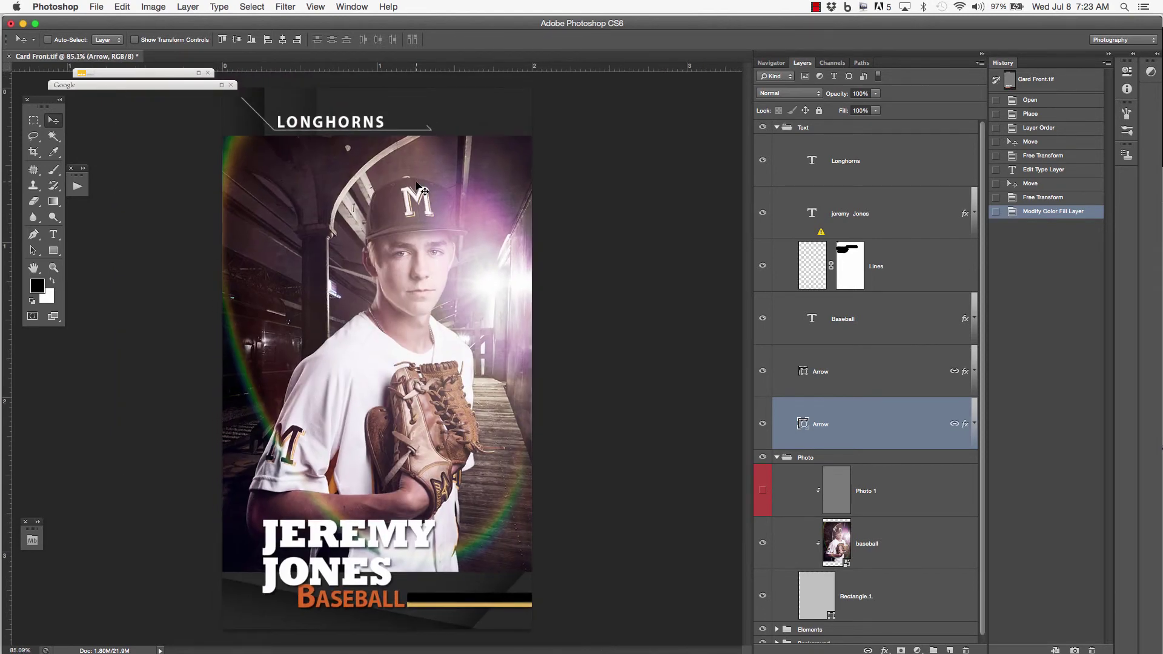